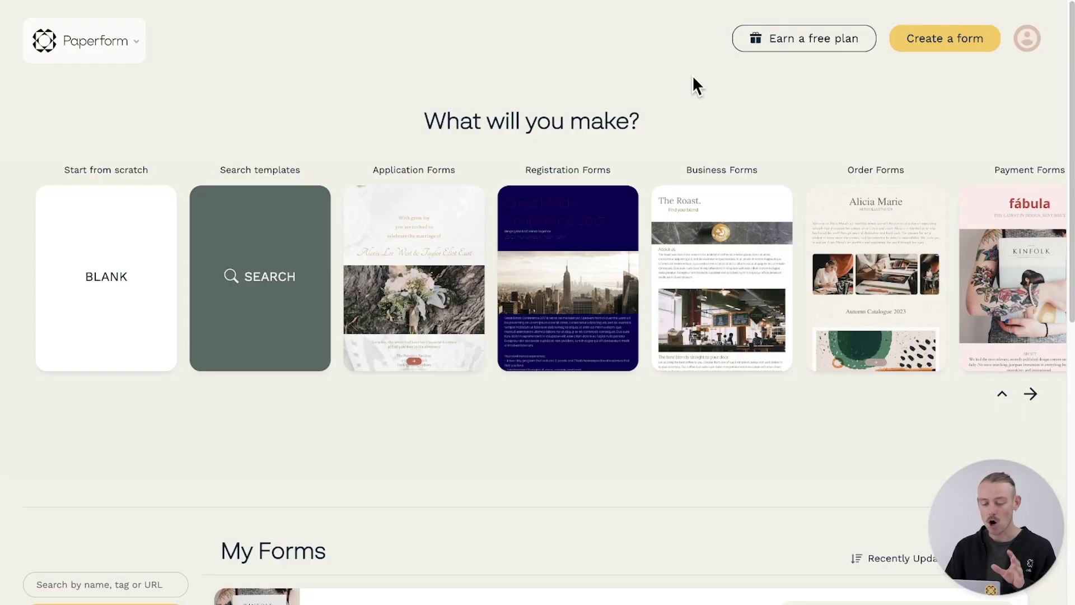
Step: On My Form's Integrations & Webhooks page, start a Google Sheets 'Add Row to Sheet' integration
scroll(1004, 395, "down", 3)
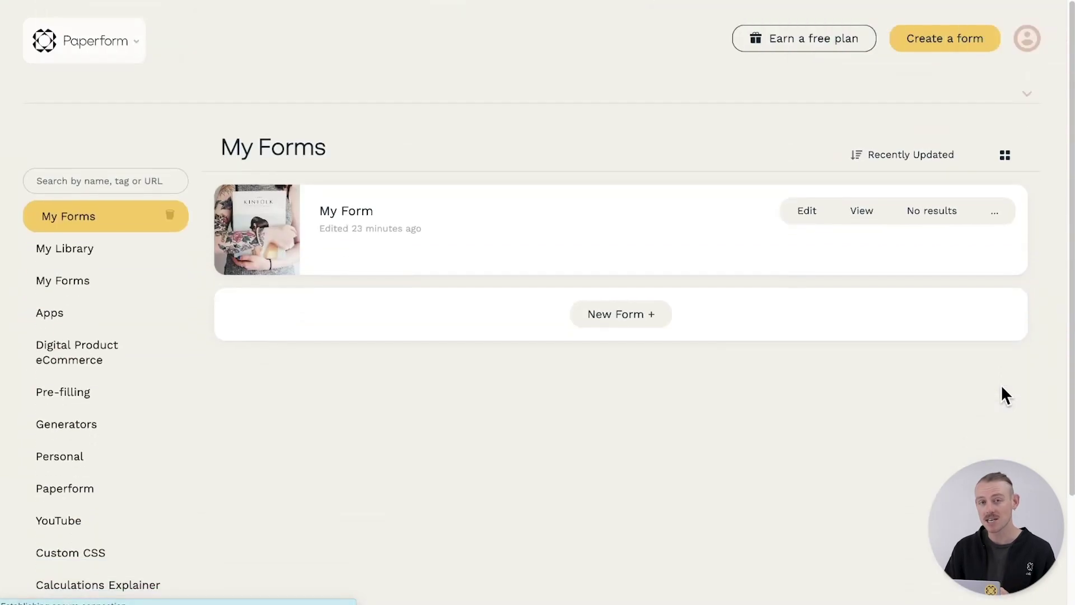
left_click(810, 221)
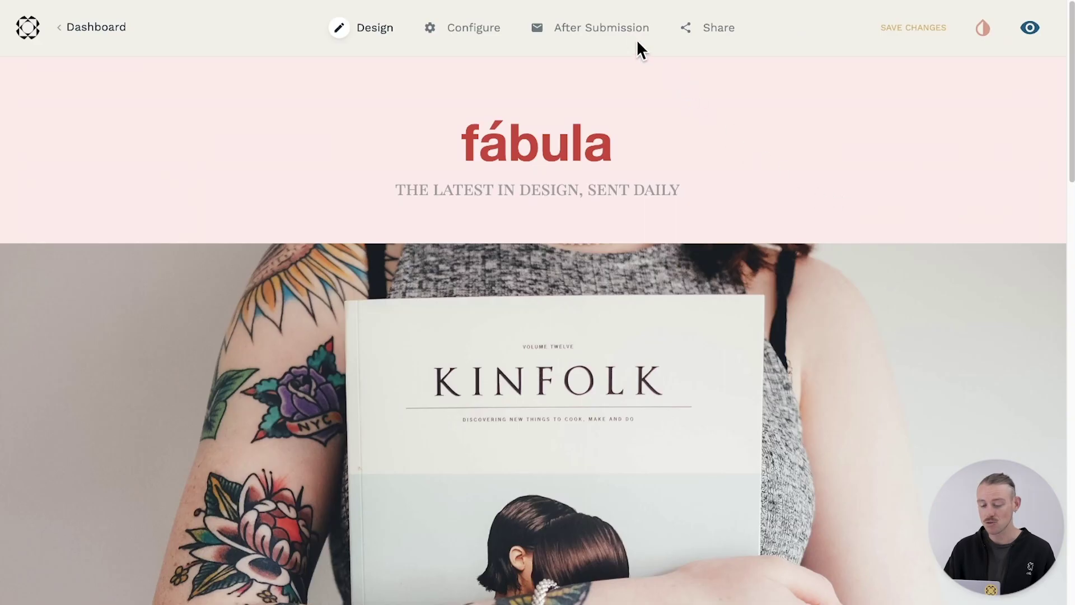
mouse_move(619, 33)
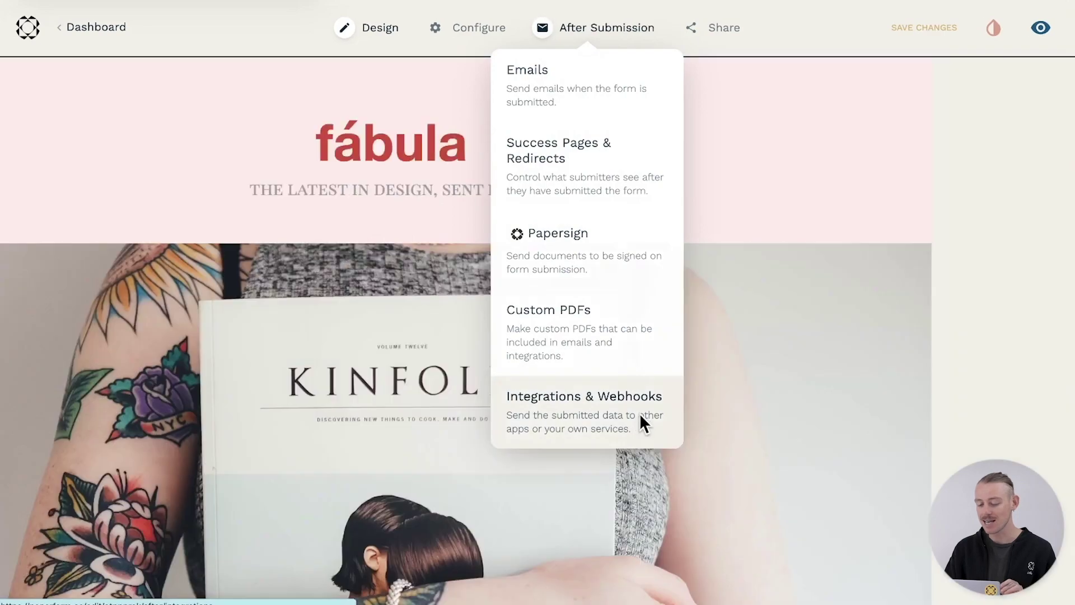
left_click(641, 417)
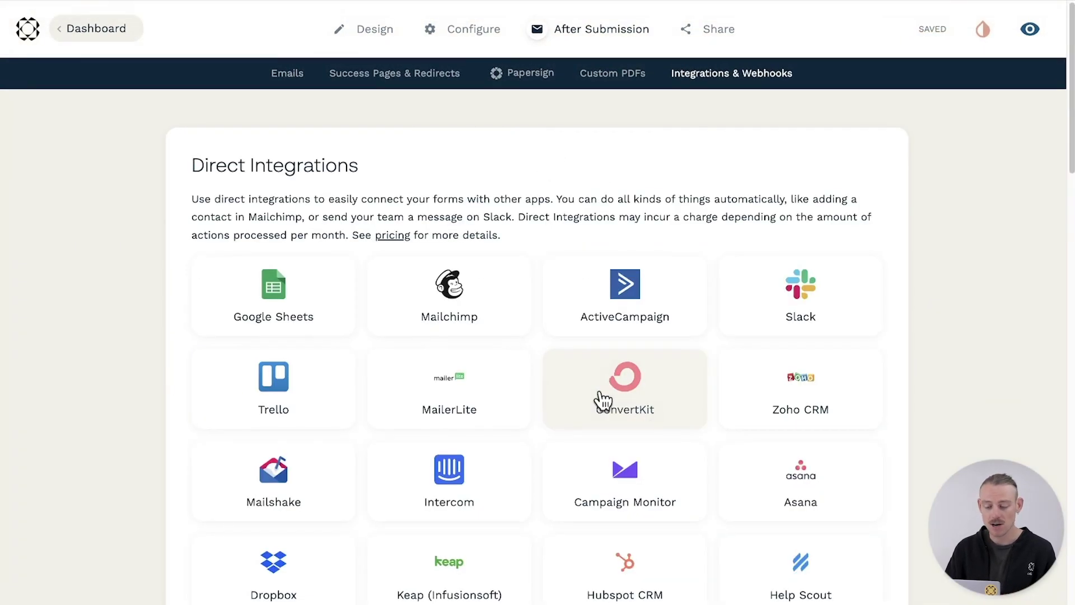
left_click(312, 296)
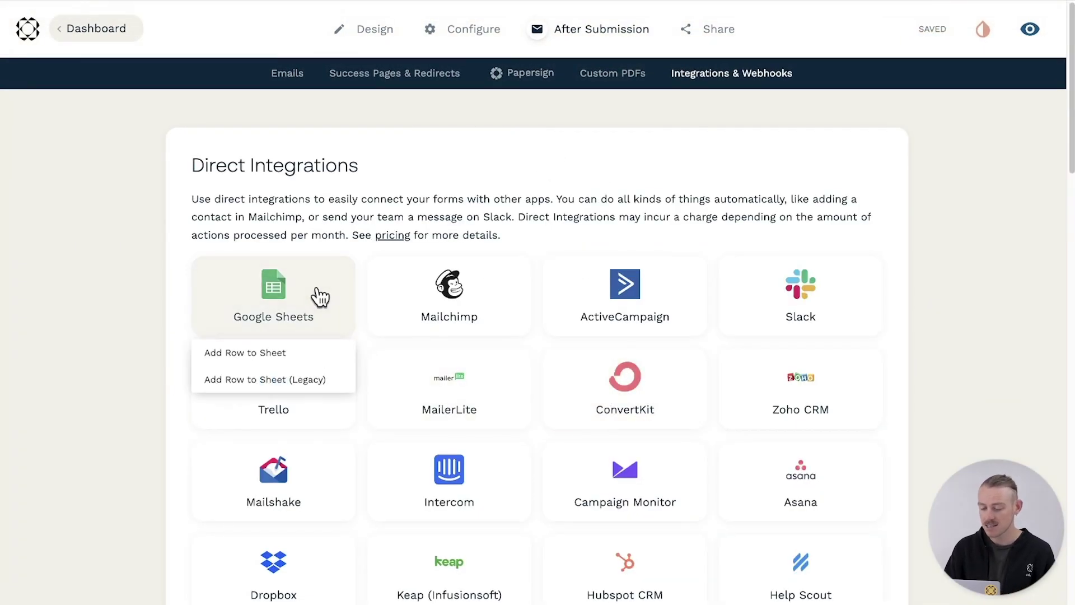
left_click(329, 352)
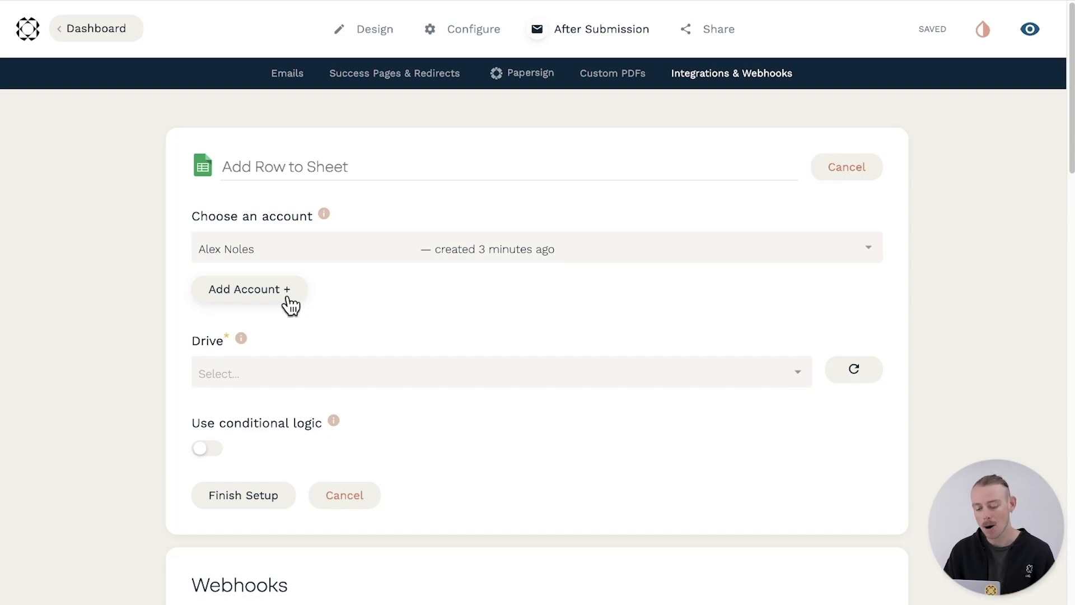
Step: Target no specific Drive, spreadsheet 'My spreadsheet' and worksheet 'Sheet 1' for the new rows
left_click(403, 373)
left_click(413, 400)
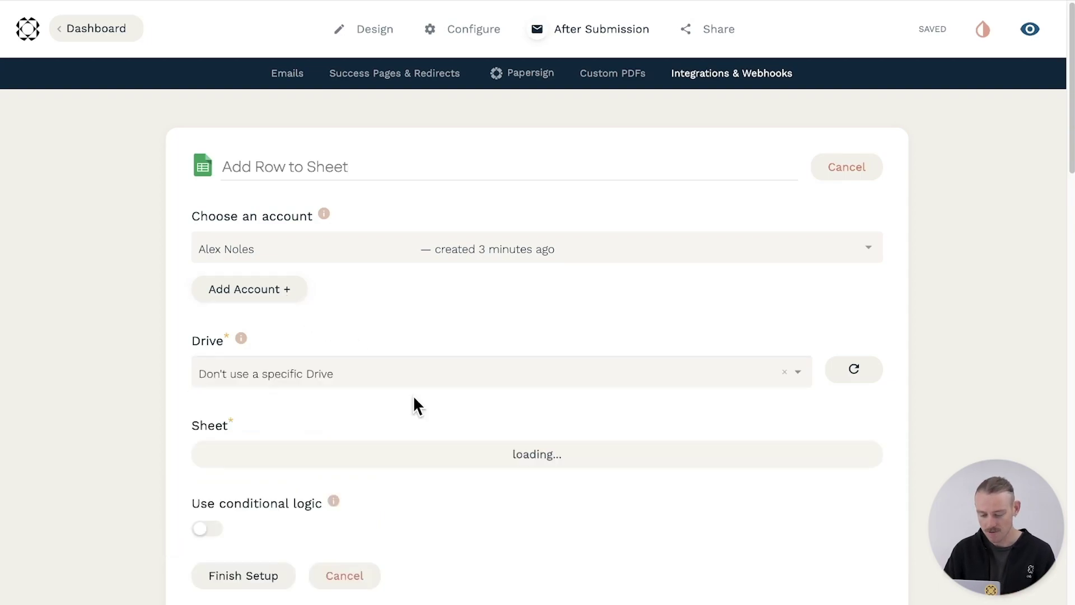
left_click(404, 456)
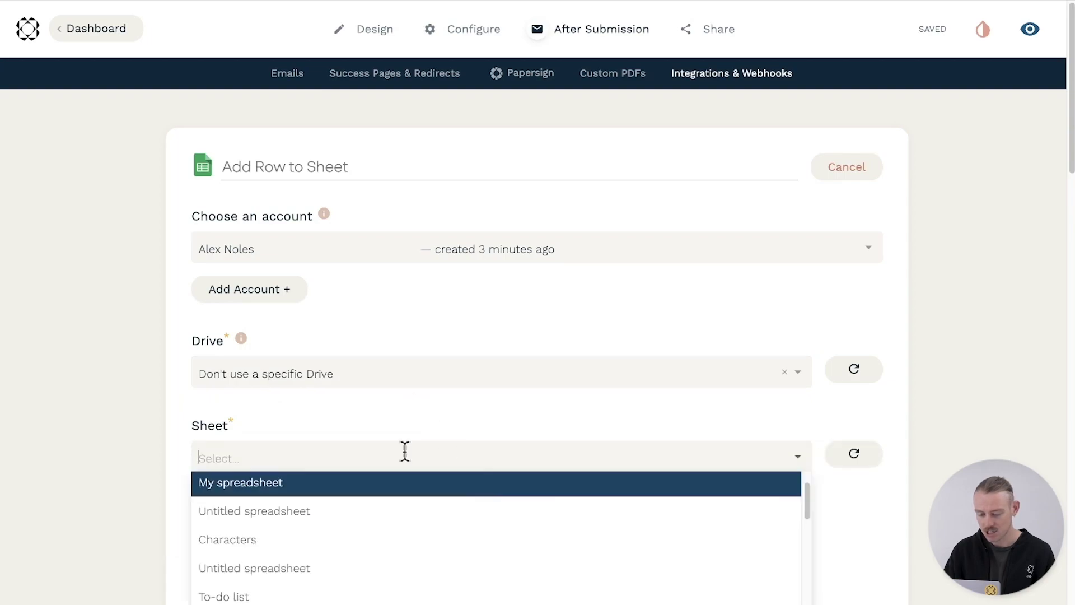
left_click(430, 482)
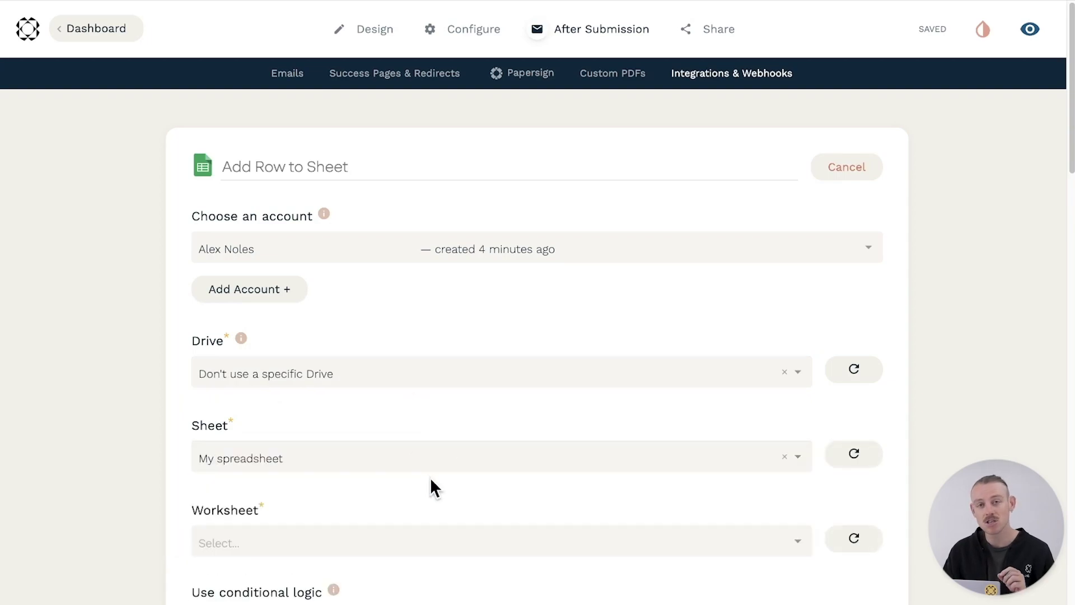
scroll(431, 476, "down", 1)
scroll(436, 473, "down", 2)
left_click(441, 459)
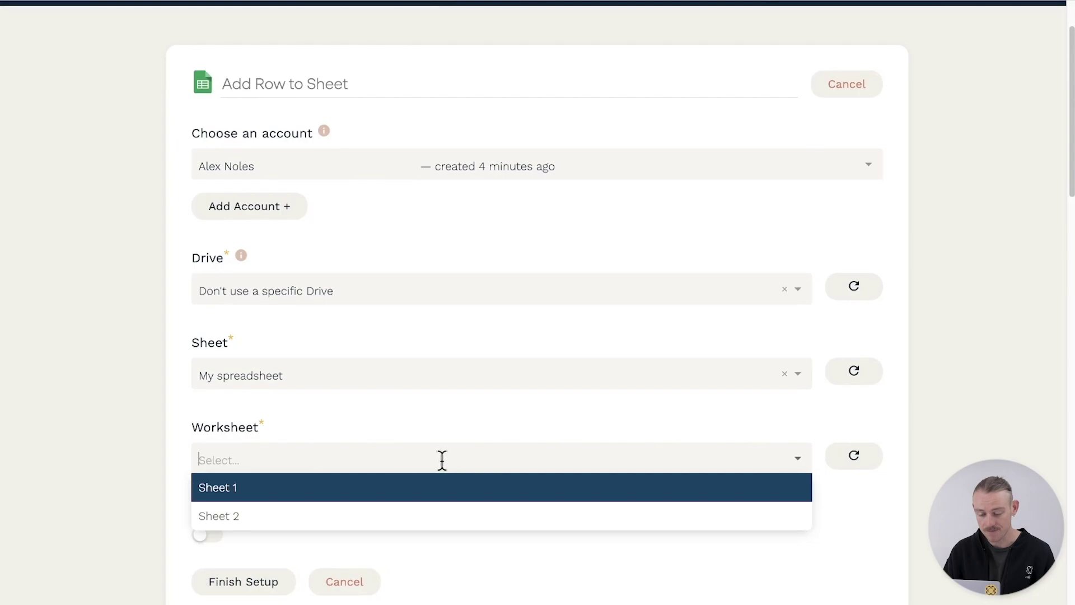
left_click(434, 487)
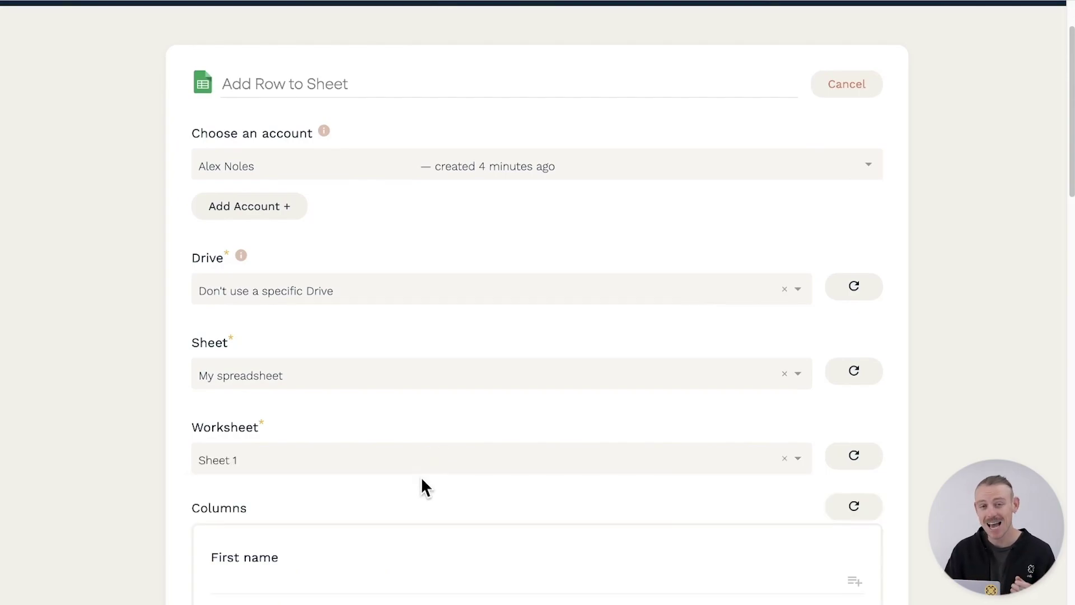
scroll(421, 476, "up", 2)
Step: Check the form's submission results, then return to the integration's Columns list
mouse_move(703, 35)
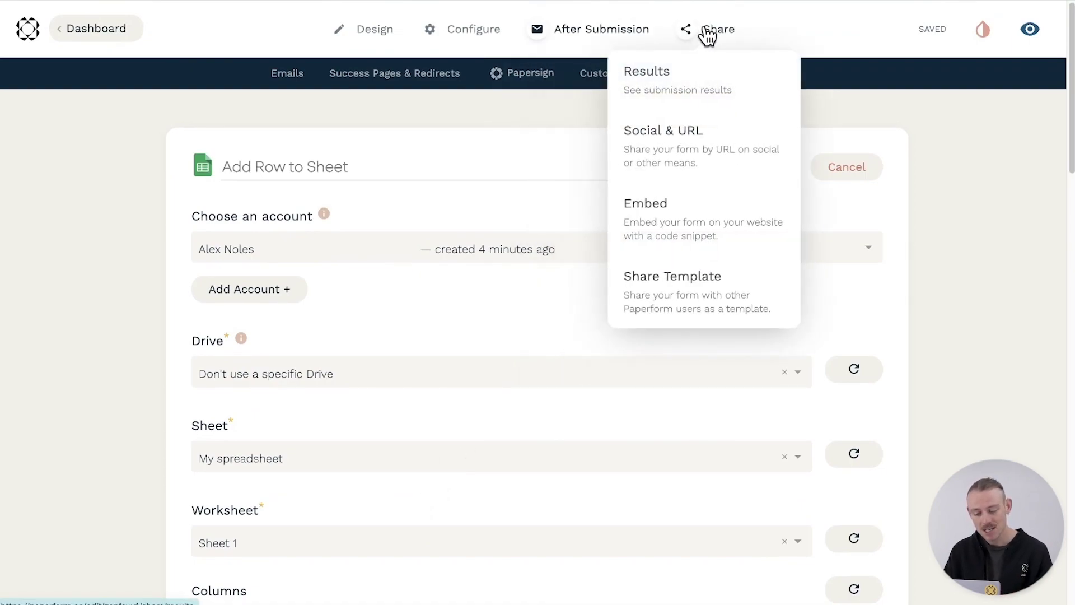
left_click(693, 83)
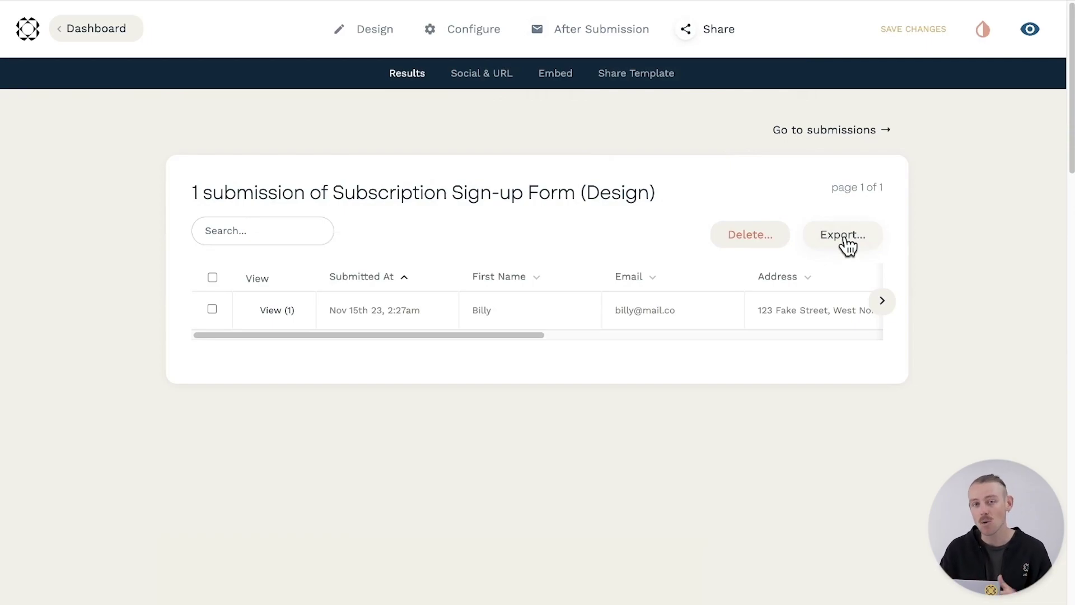
mouse_move(603, 43)
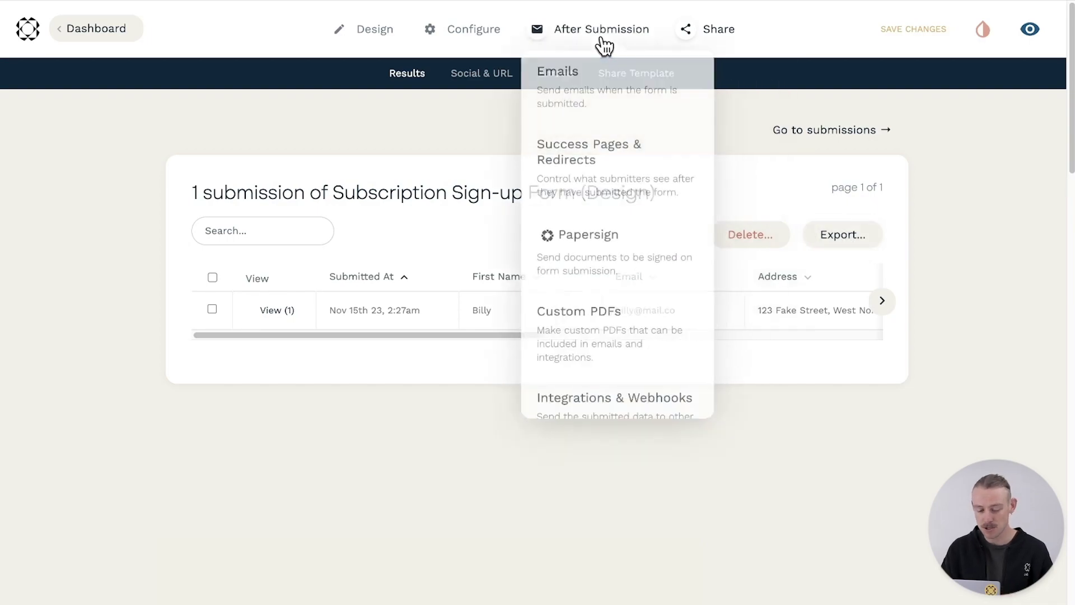
left_click(638, 414)
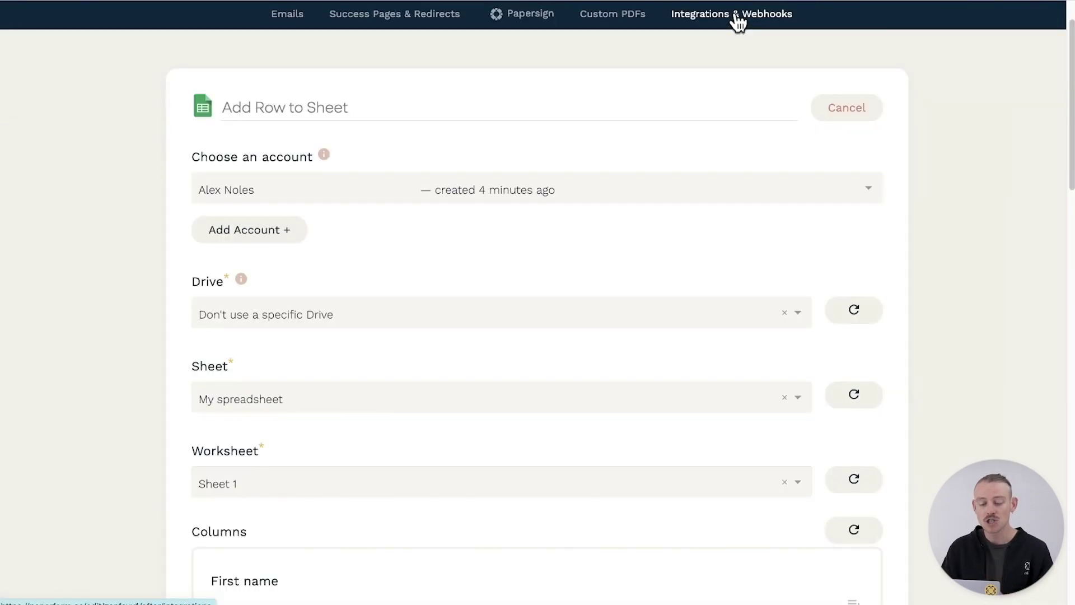
scroll(739, 266, "down", 5)
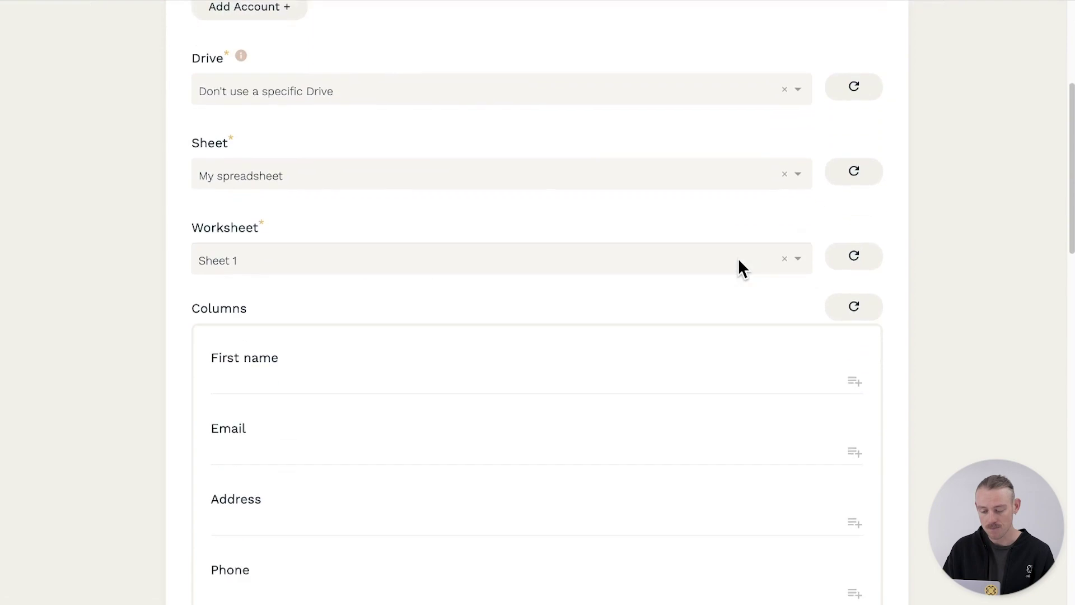
scroll(739, 267, "down", 2)
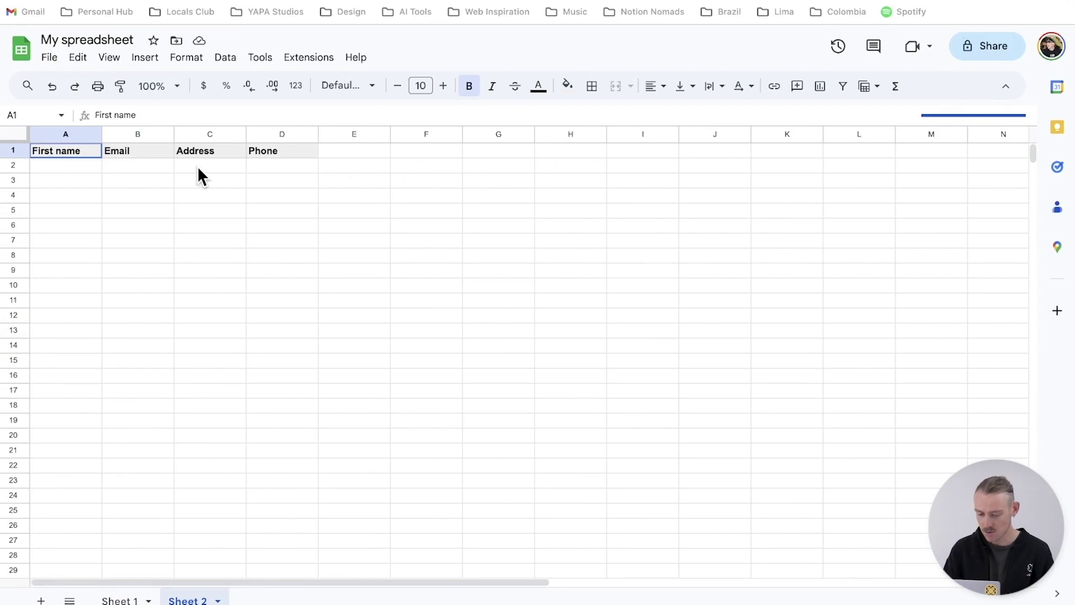
Step: Compare the Address and Phone headers in the linked Google spreadsheet
left_click(147, 155)
left_click(205, 152)
left_click(295, 156)
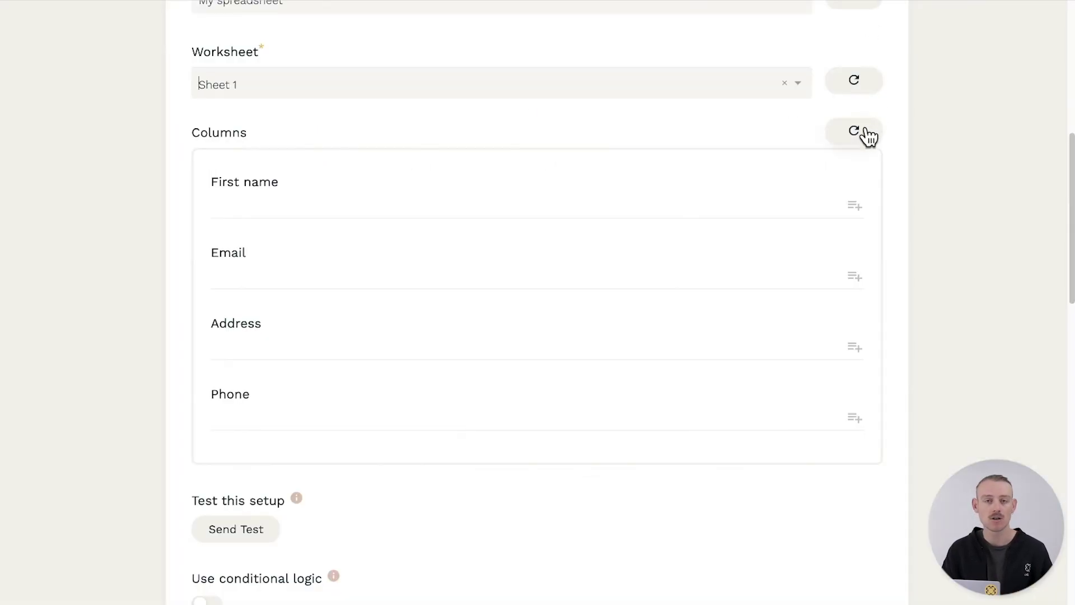
Step: Reload the sheet's columns and map First name to the First Name answer
left_click(867, 134)
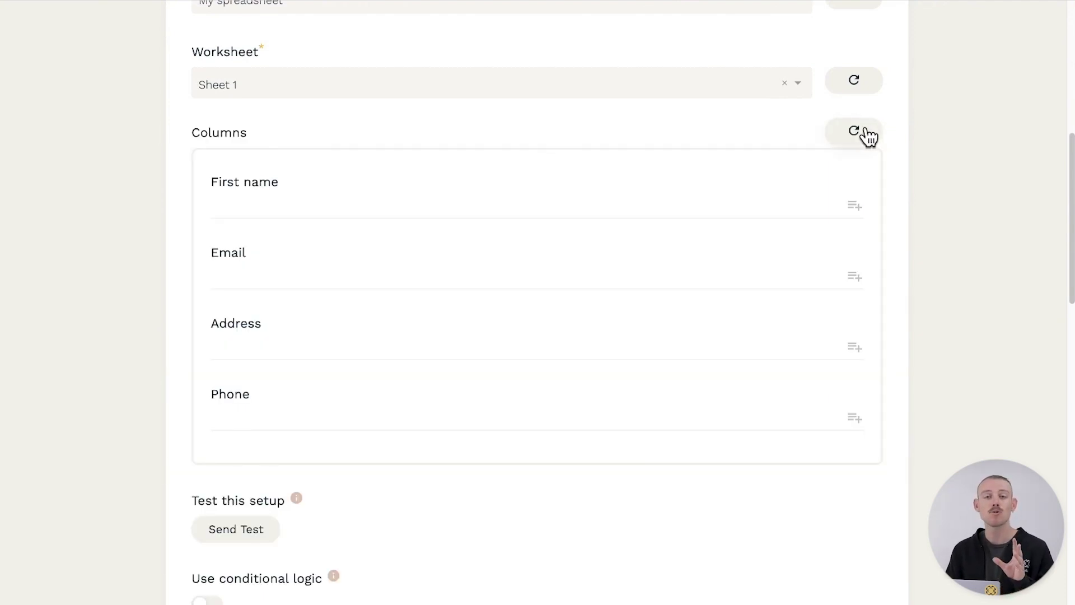
left_click(785, 204)
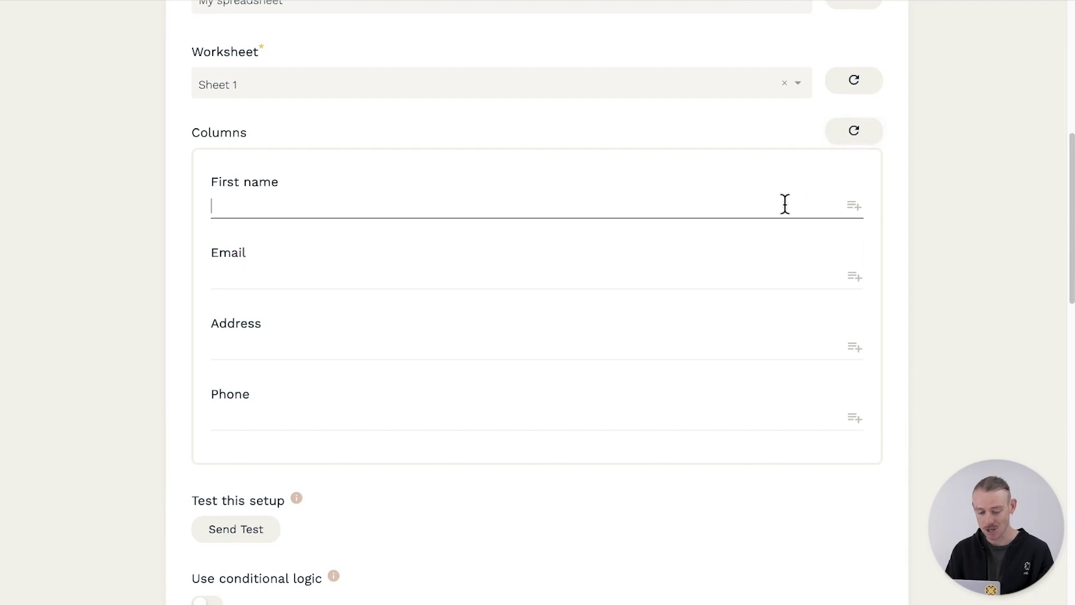
left_click(853, 206)
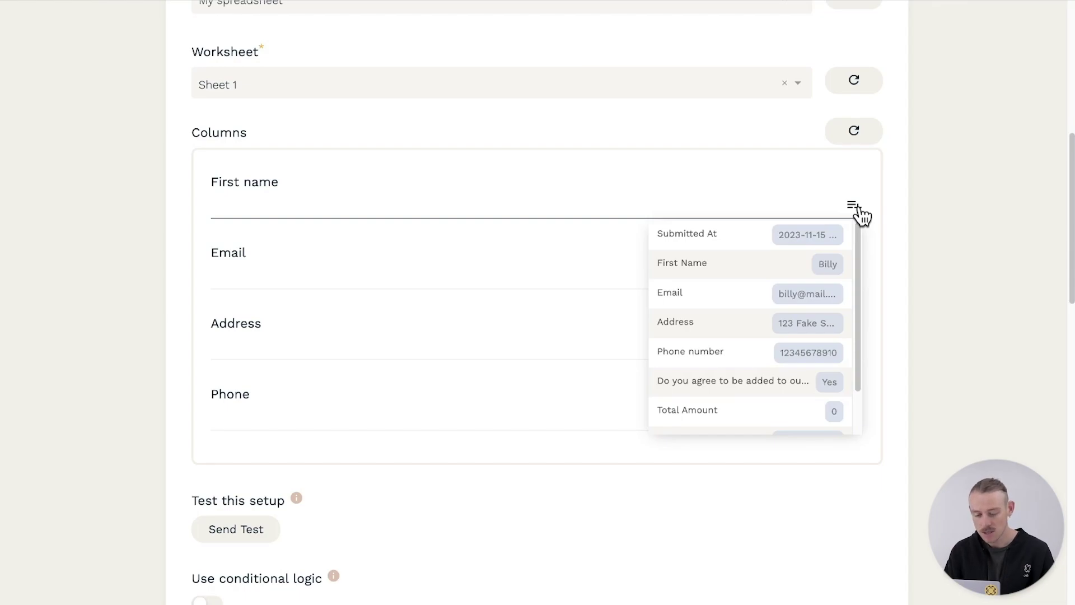
left_click(802, 263)
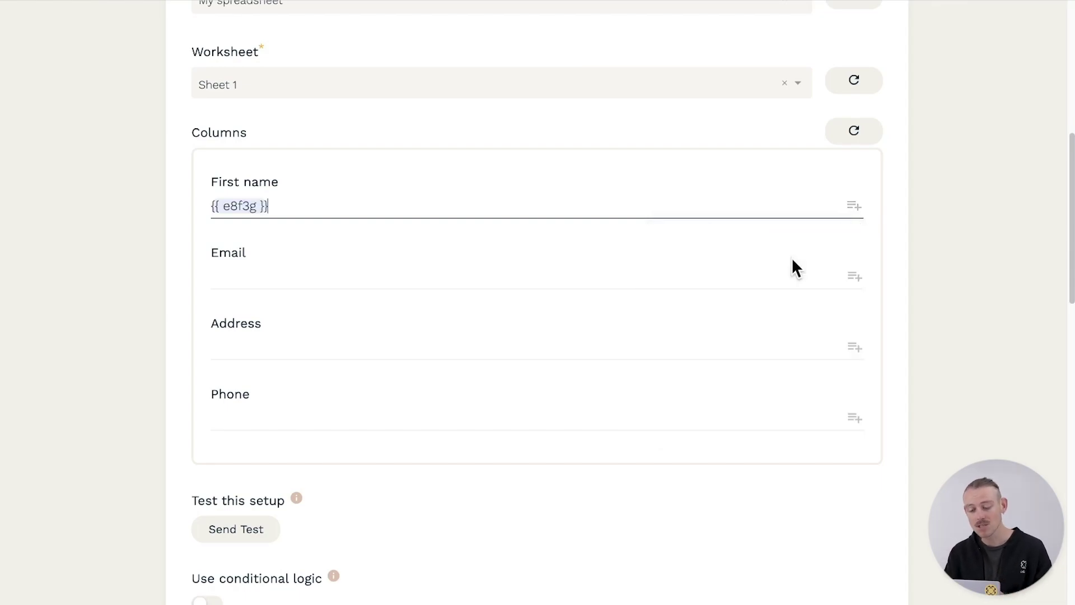
Step: Map the Email, Address and Phone columns to the Email, Address and Phone number answers
left_click(853, 276)
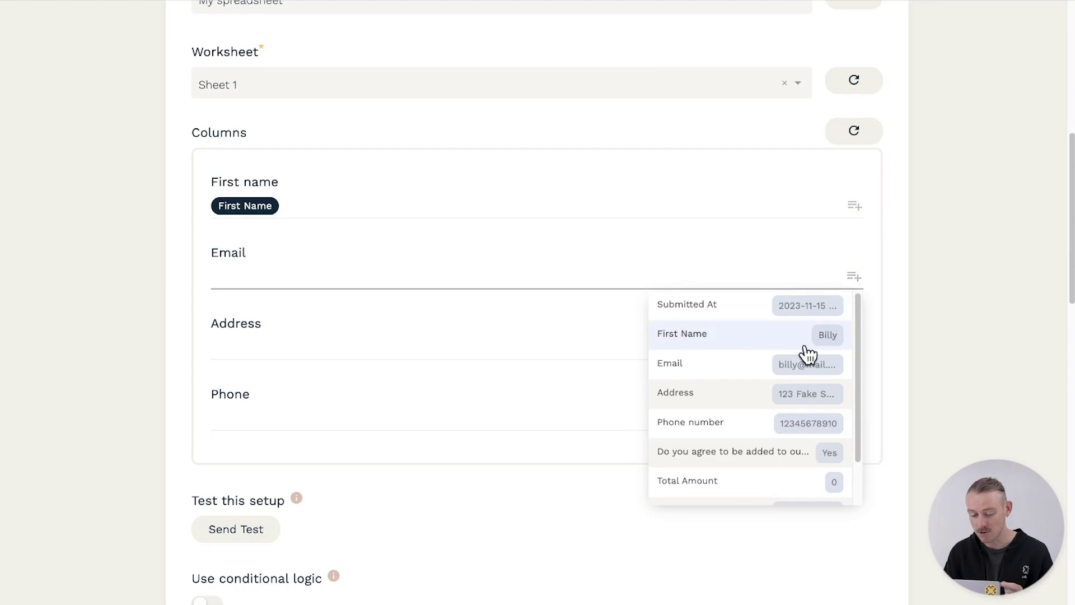
left_click(778, 365)
left_click(853, 347)
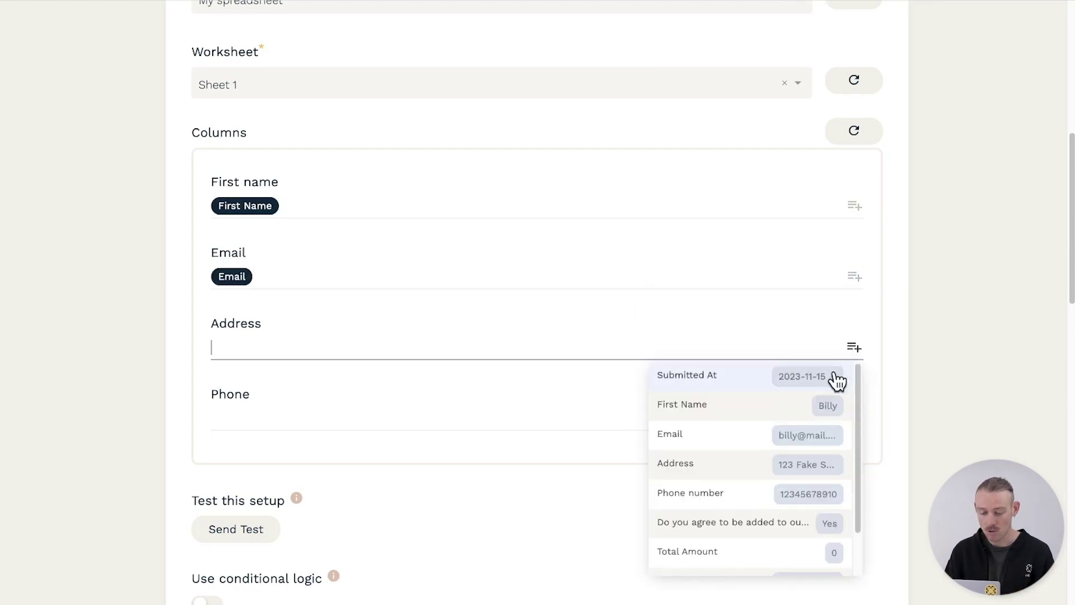
left_click(731, 464)
left_click(854, 420)
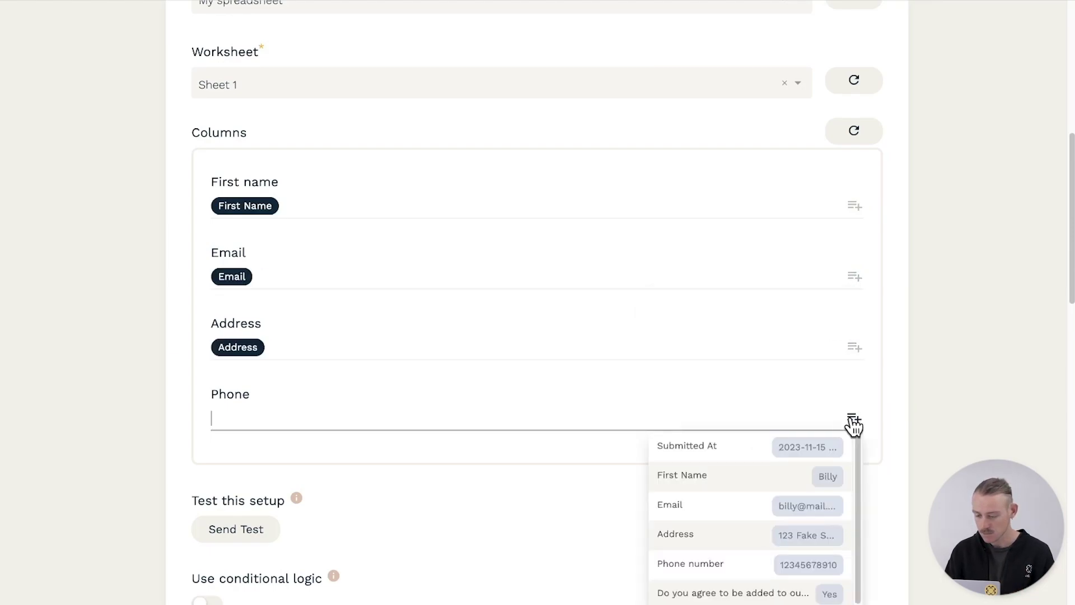
left_click(742, 564)
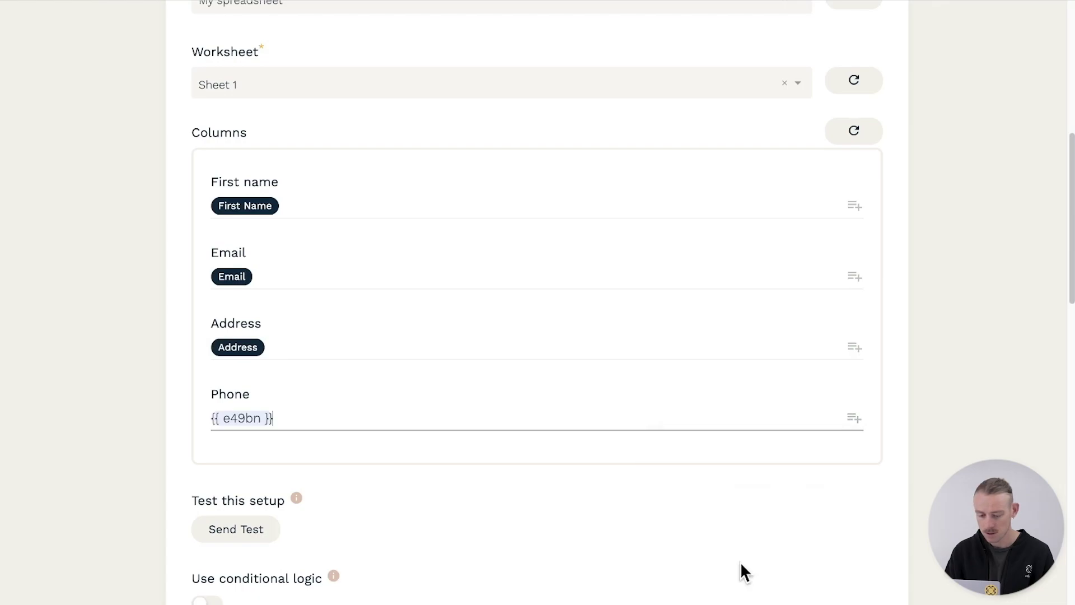
scroll(740, 561, "down", 3)
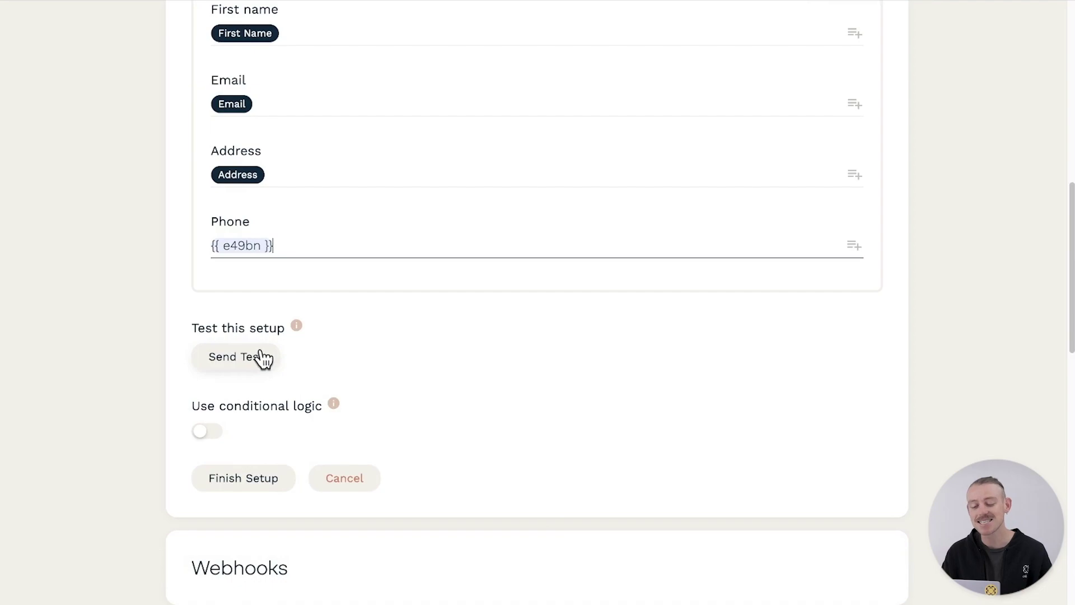
Step: Send a test row from the Add Row to Sheet setup to the spreadsheet
mouse_move(302, 336)
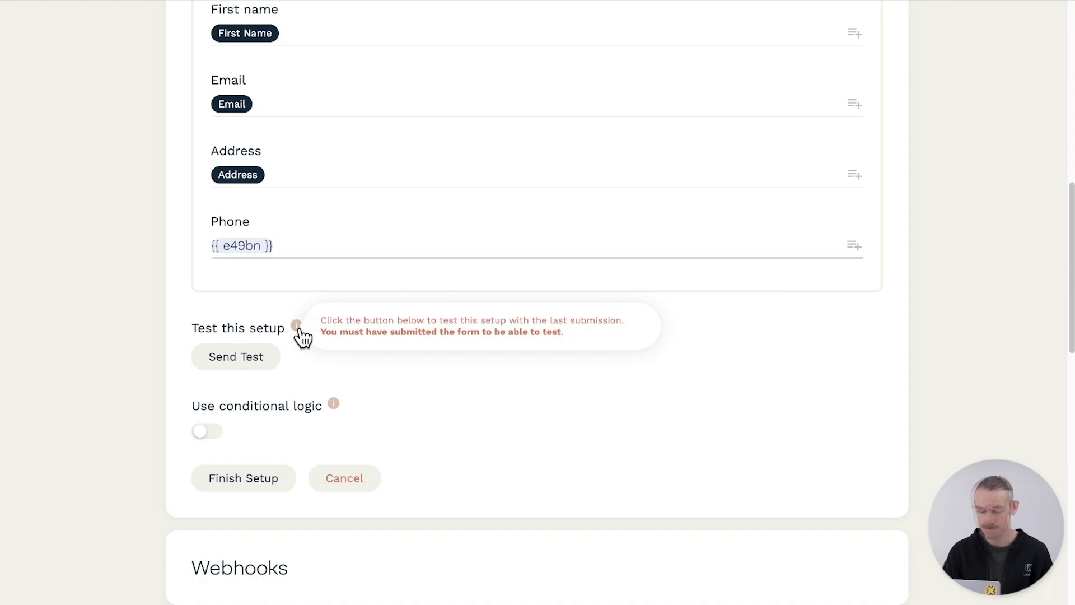
left_click(257, 361)
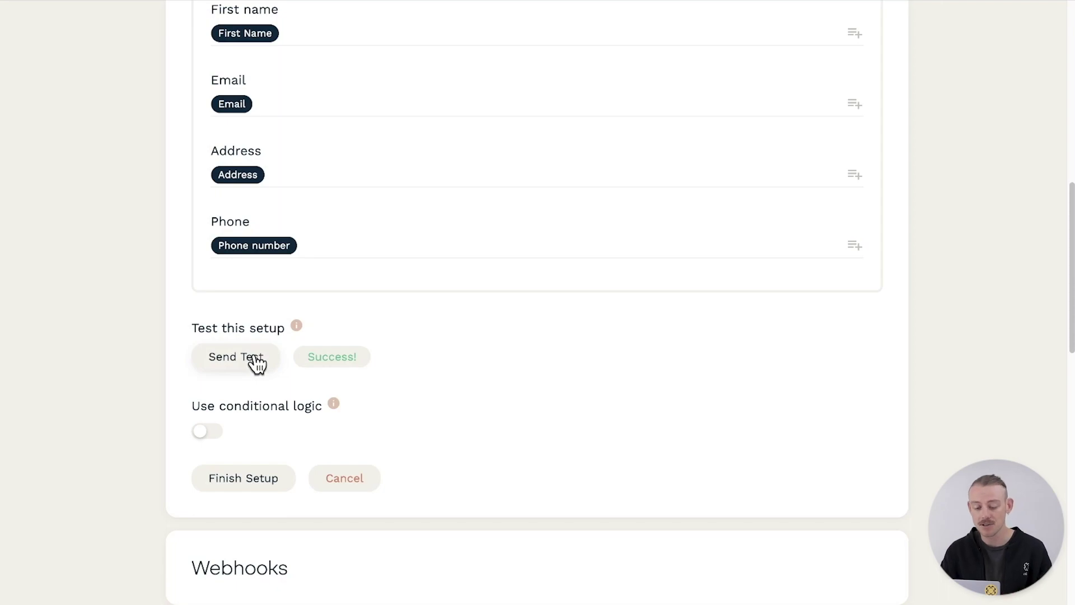
Step: Try a consent-is-Yes condition, remove conditional logic again, and finish the integration setup
left_click(206, 433)
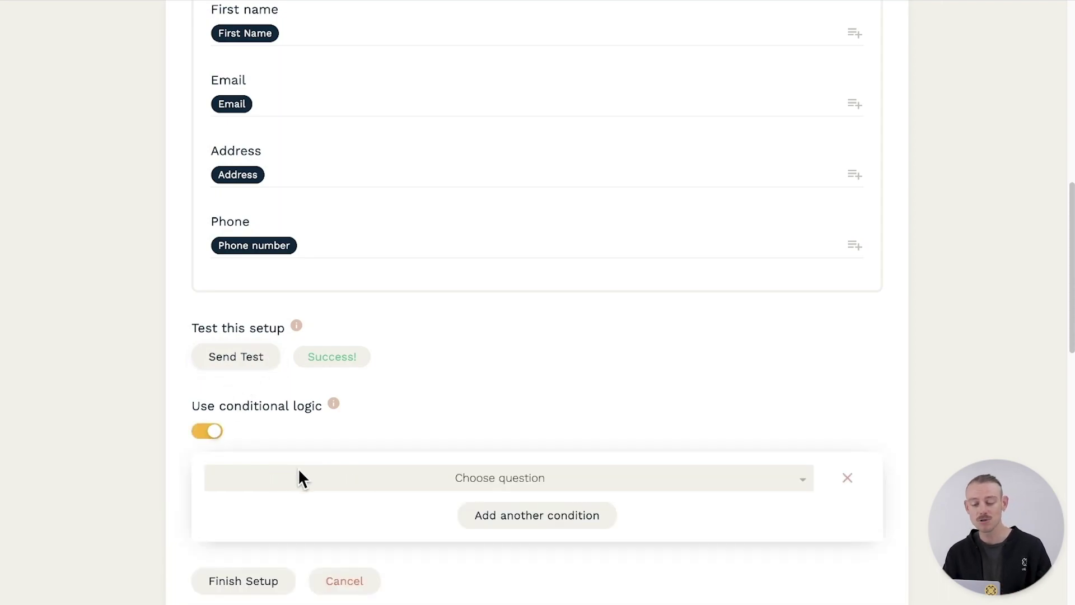
left_click(370, 478)
scroll(368, 483, "down", 2)
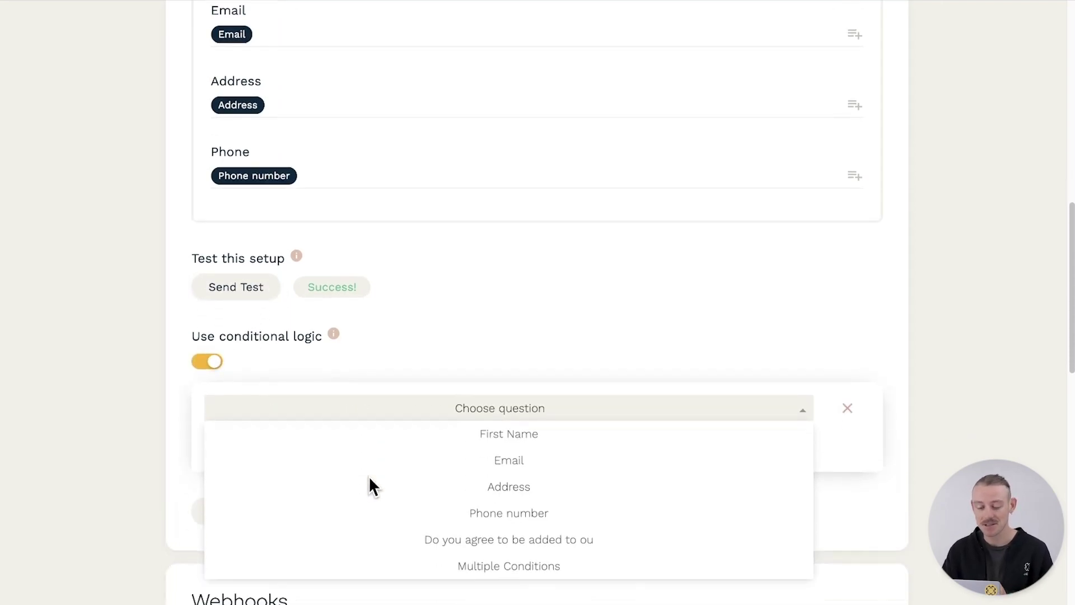
left_click(499, 522)
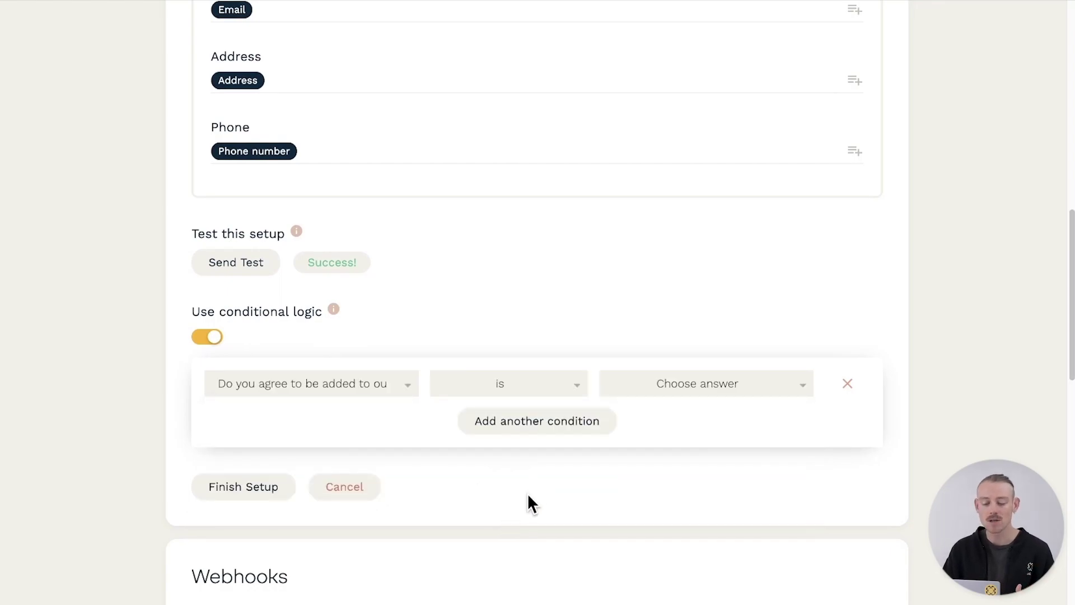
left_click(706, 377)
left_click(754, 407)
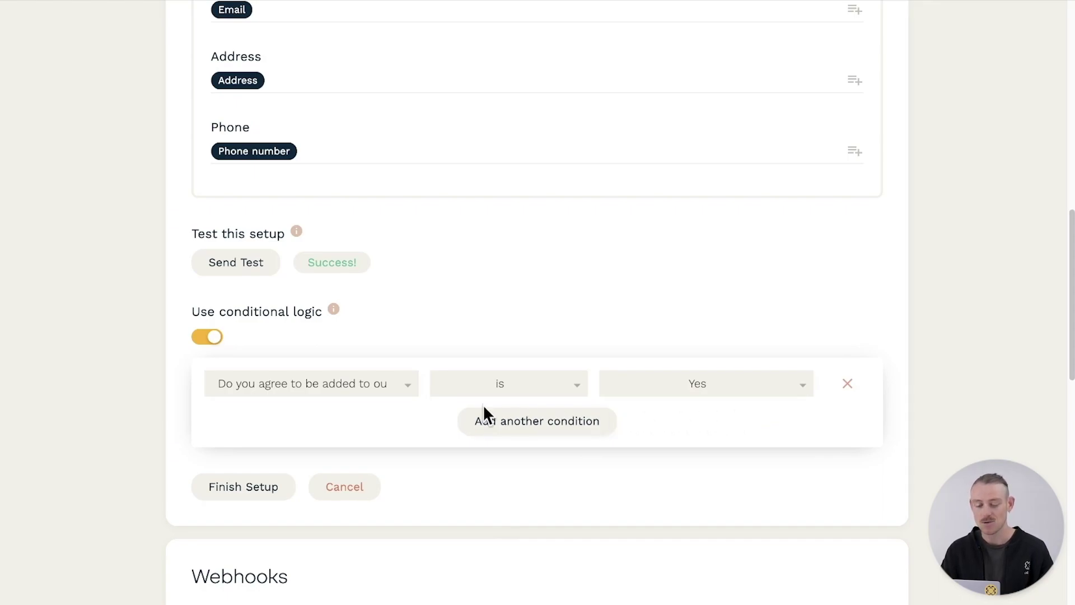
left_click(216, 339)
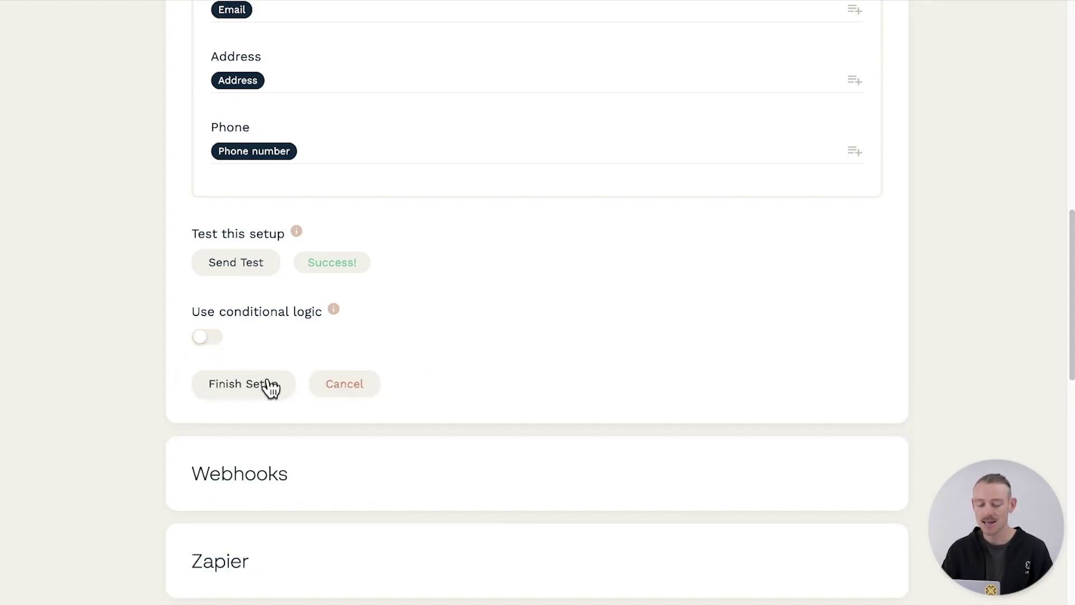
left_click(246, 384)
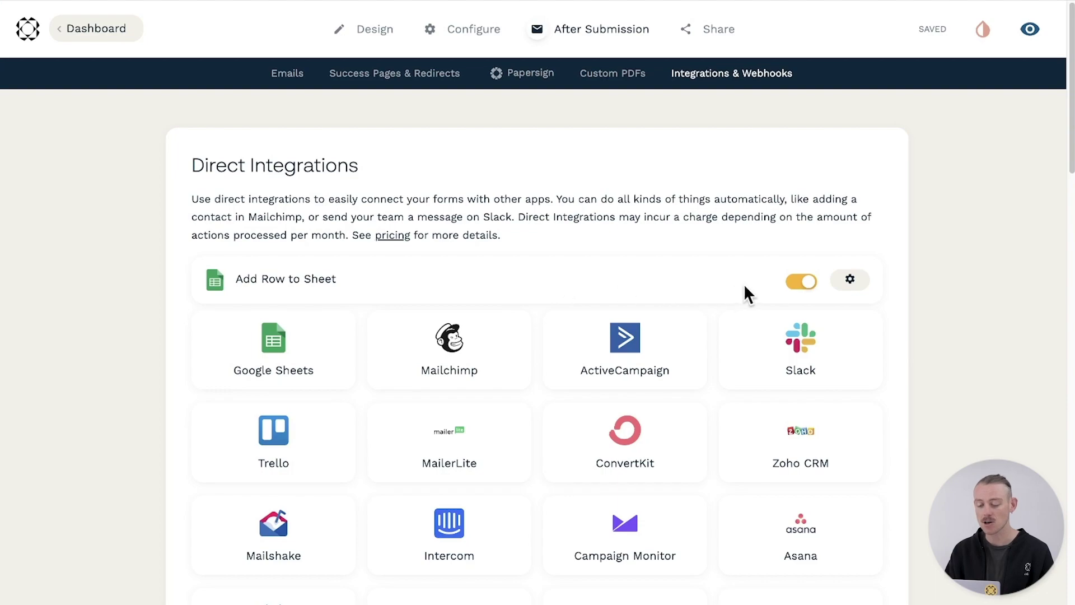
Step: Switch Add Row to Sheet off and back on, then show its options menu
left_click(801, 281)
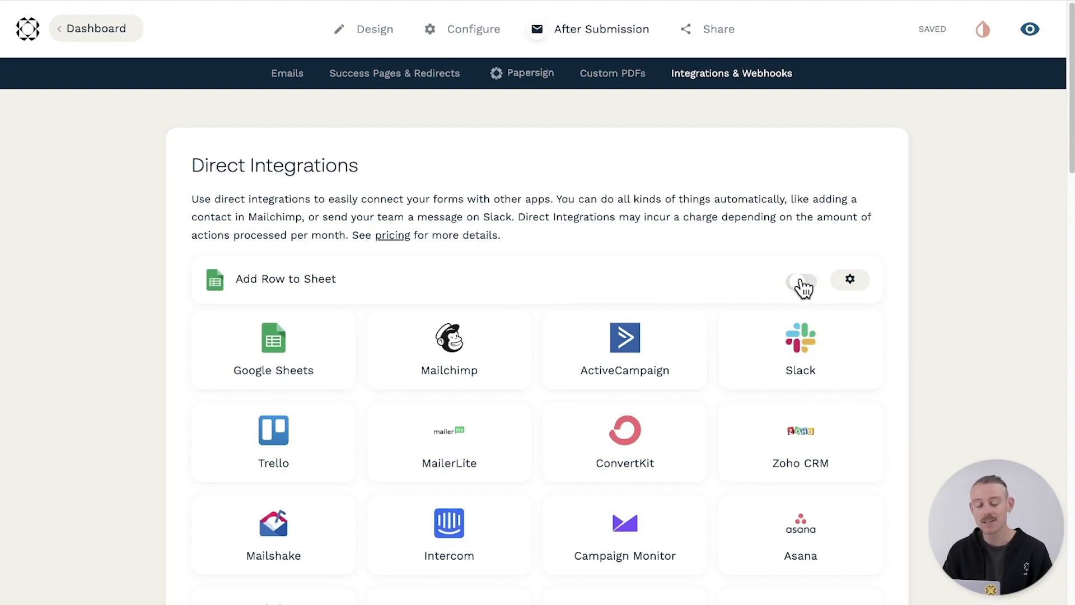
left_click(801, 282)
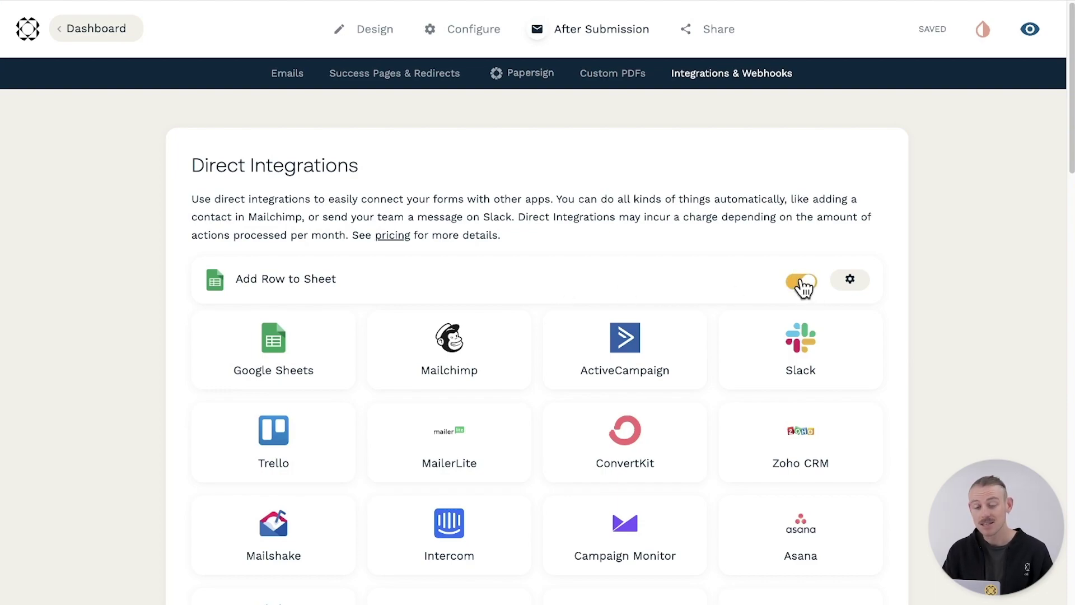
left_click(852, 281)
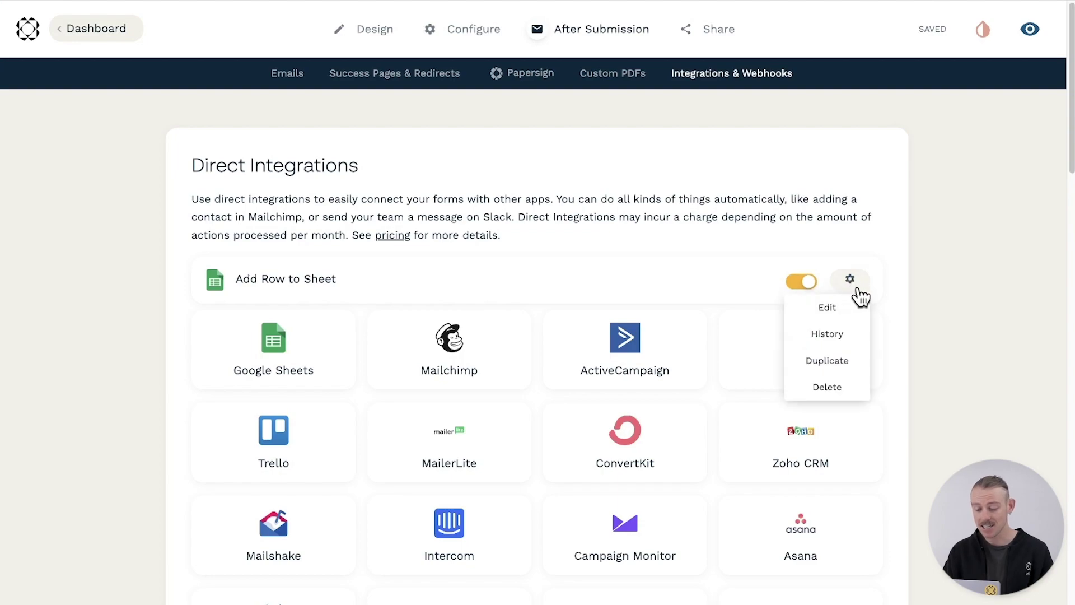